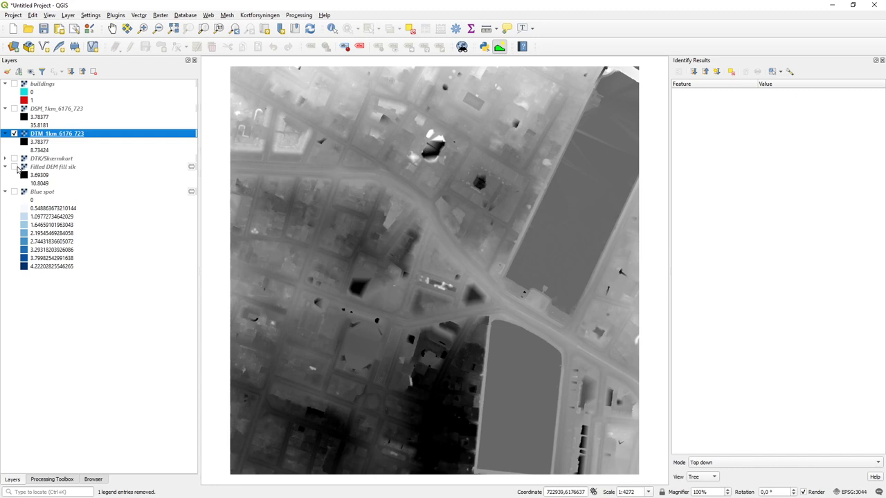
# Show the DSM_1km_6176_723 layer and zoom into the triangular city block
pyautogui.click(14, 109)
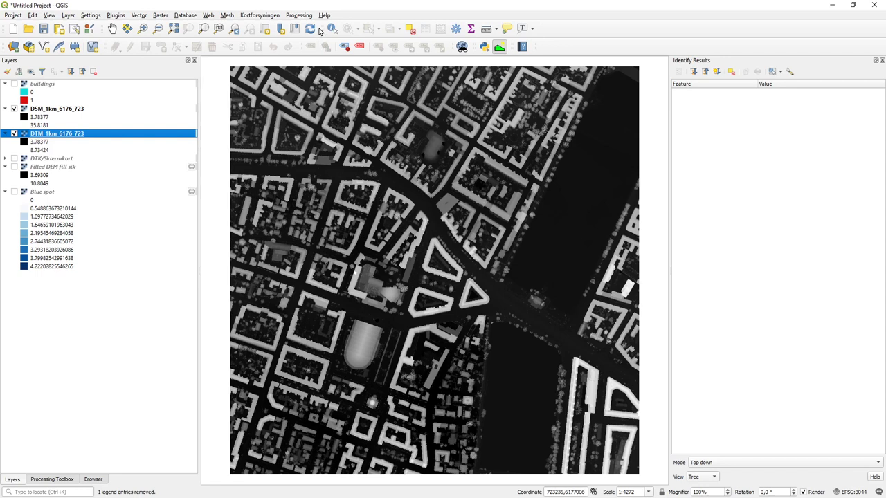
pyautogui.click(142, 30)
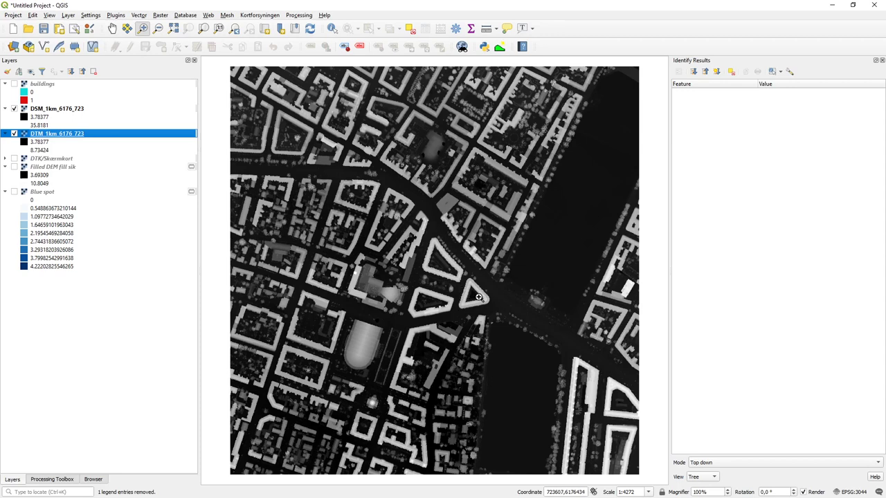
pyautogui.moveTo(420, 235); pyautogui.dragTo(473, 291)
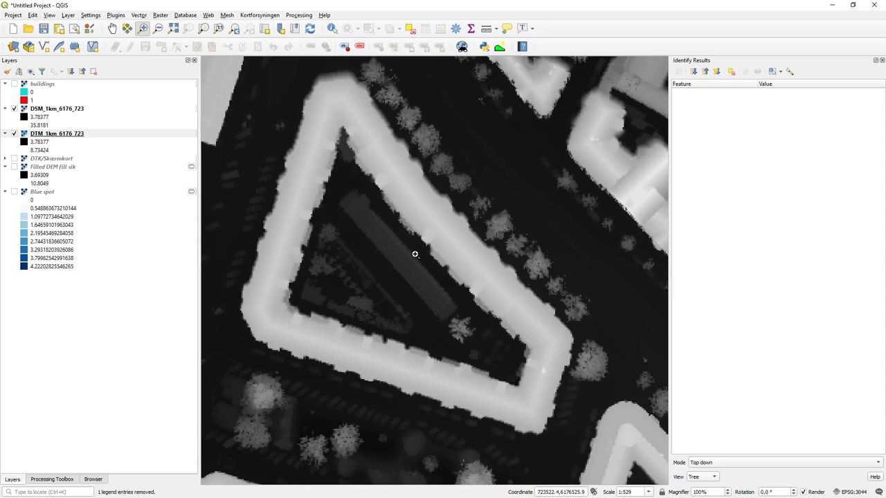
pyautogui.scroll(1, 384, 231)
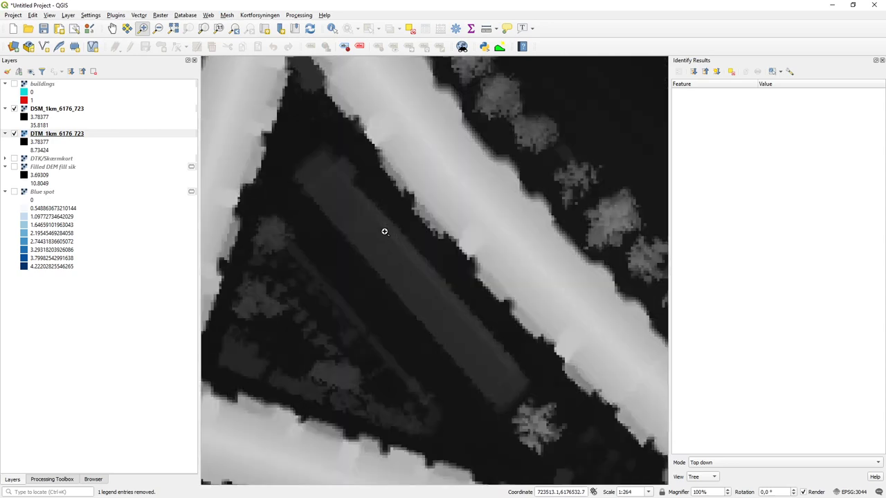
pyautogui.scroll(-2, 384, 231)
pyautogui.scroll(2, 384, 231)
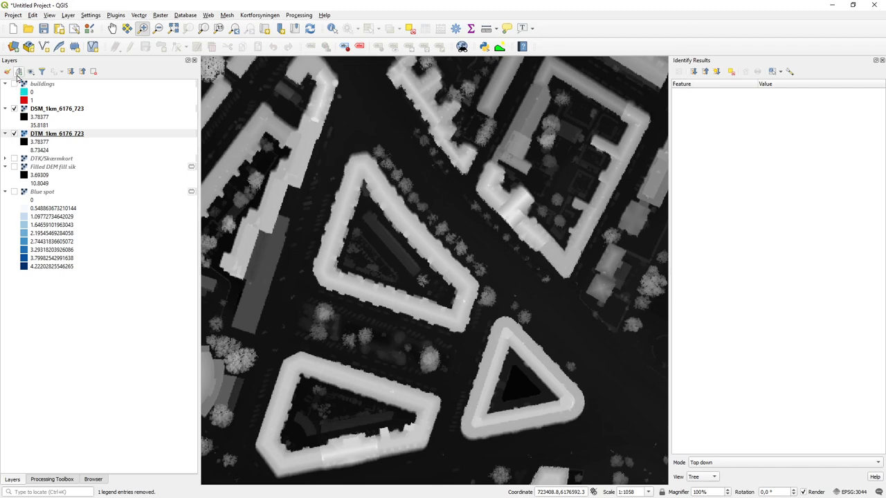
# Toggle the buildings raster off and back on, leaving it visible above the DSM
pyautogui.click(14, 84)
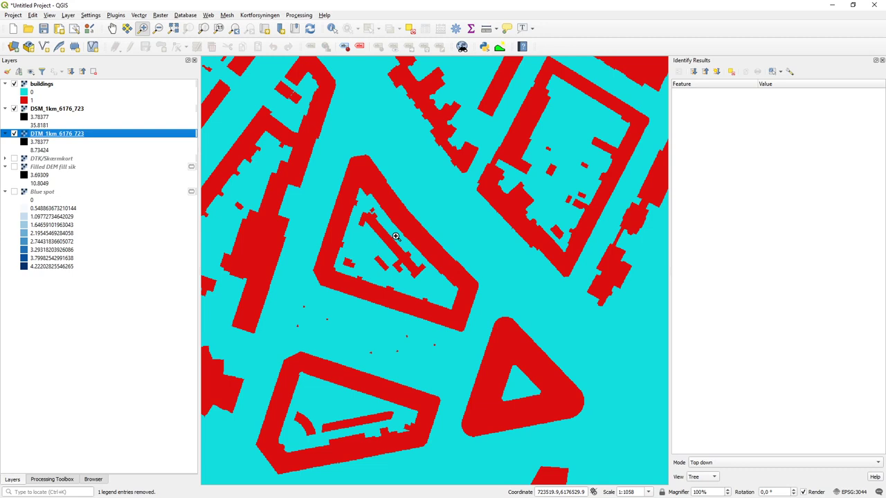
pyautogui.click(15, 84)
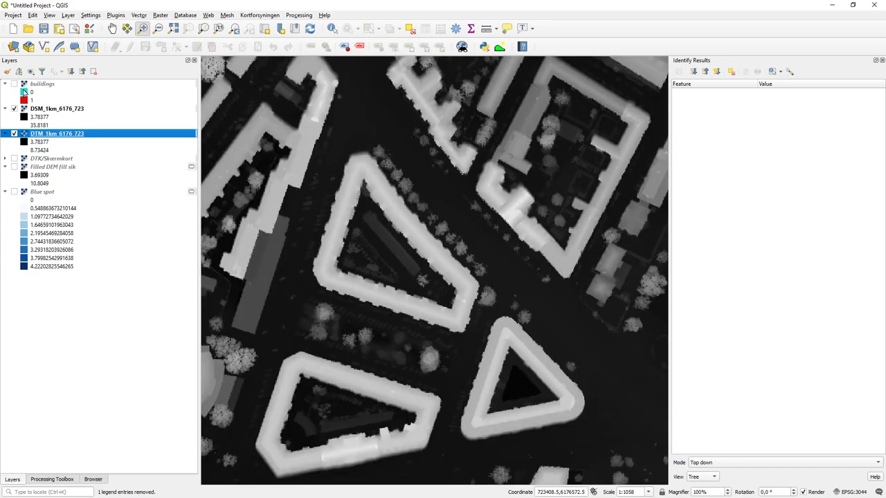
pyautogui.click(22, 85)
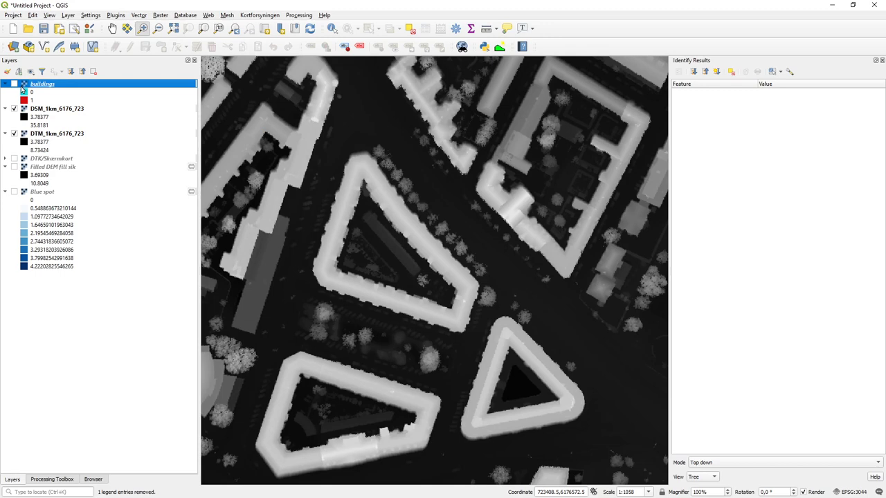
pyautogui.click(14, 84)
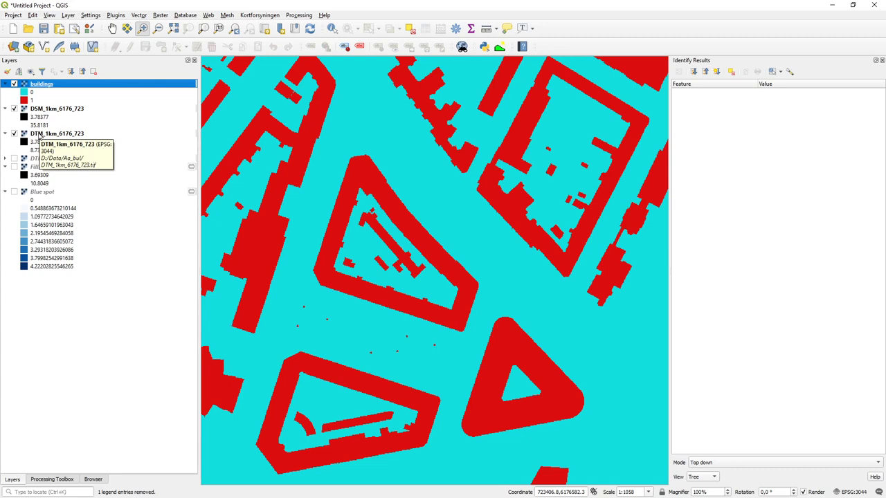
# Launch Raster calculator from the Processing Toolbox's recently used tools
pyautogui.click(60, 479)
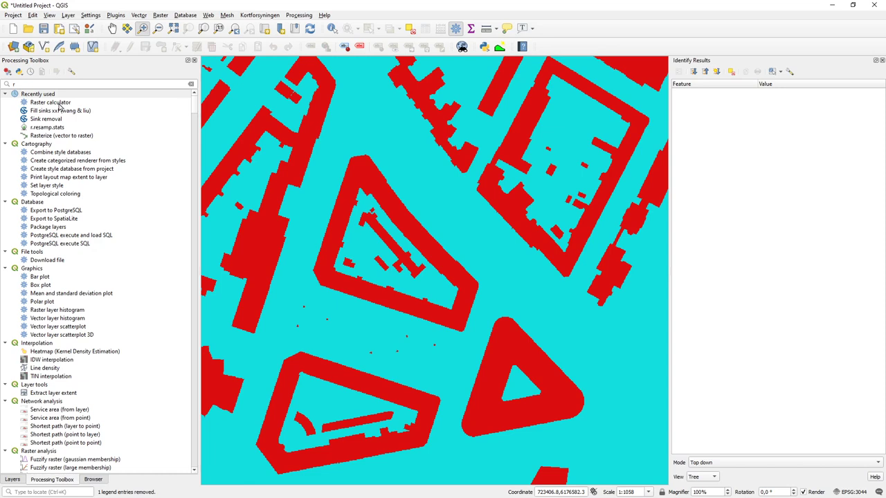
pyautogui.doubleClick(54, 102)
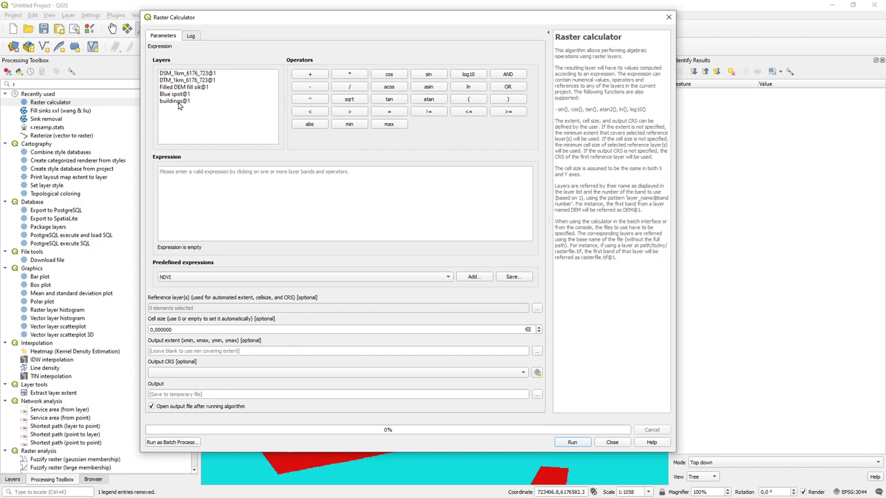
# Build the expression (buildings@1 = 1) * DSM_1km_6176_723@1
pyautogui.click(197, 172)
pyautogui.write('(')
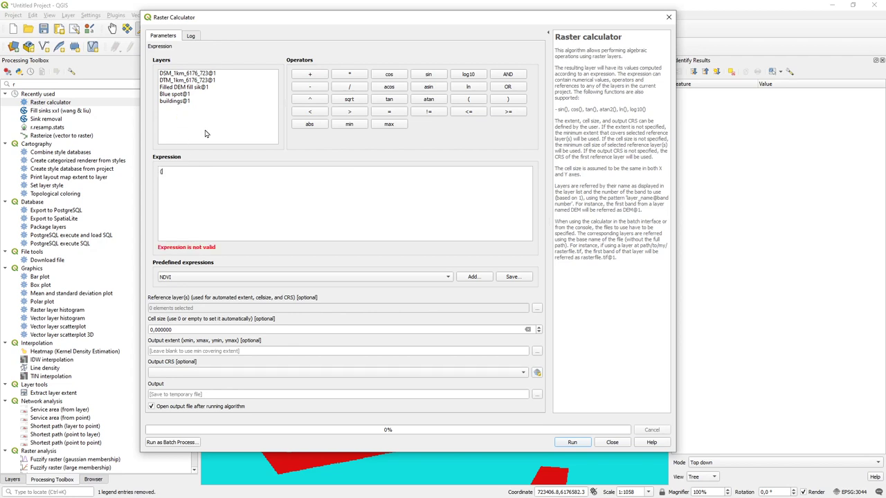
pyautogui.doubleClick(179, 104)
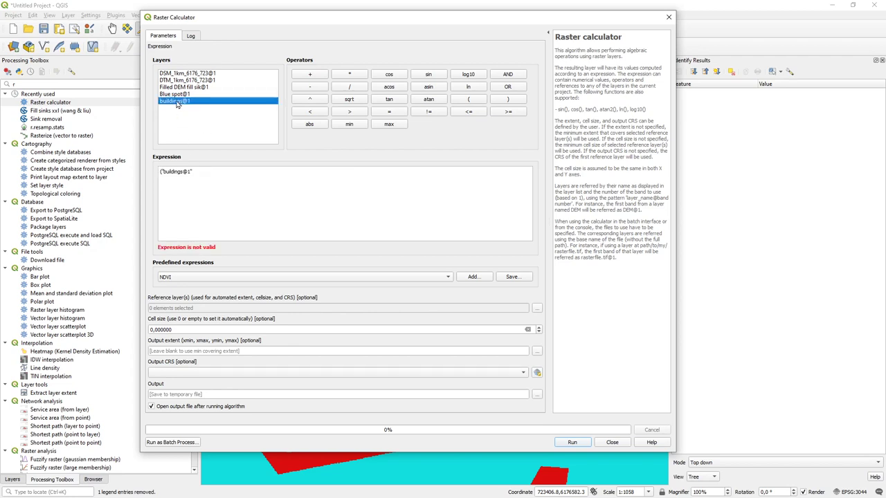
pyautogui.click(224, 173)
pyautogui.write('= 1')
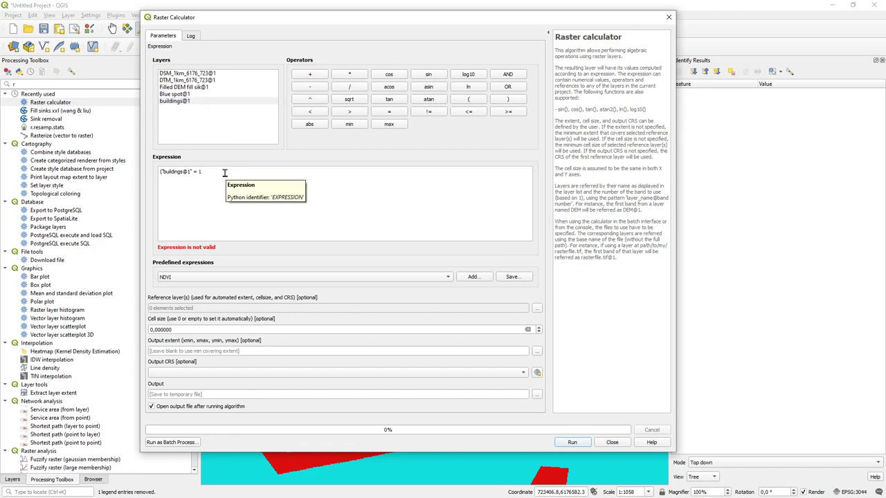
pyautogui.write(') *')
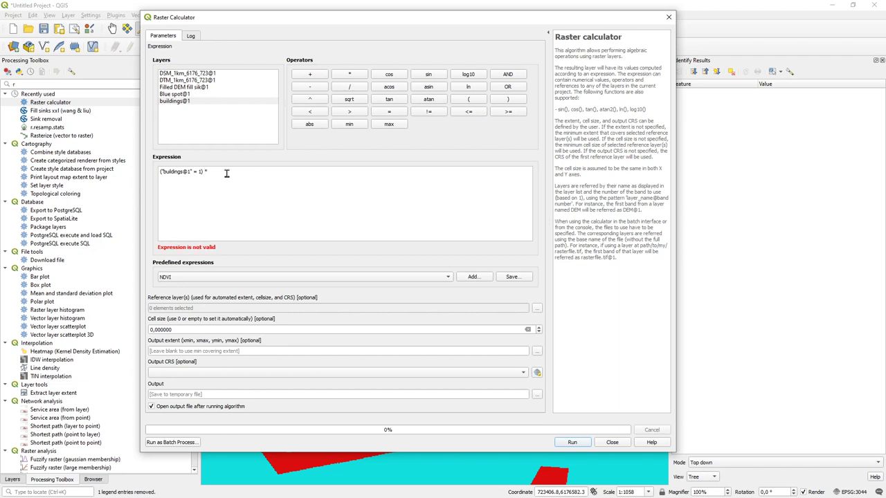
pyautogui.doubleClick(184, 74)
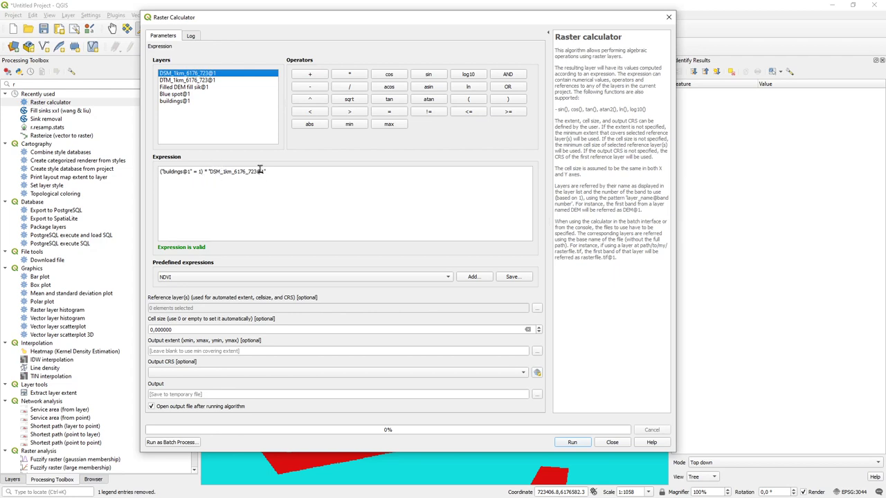
# Append the (buildings@1 = 0) * DTM_1km_6176_723@1 term to the expression
pyautogui.click(288, 175)
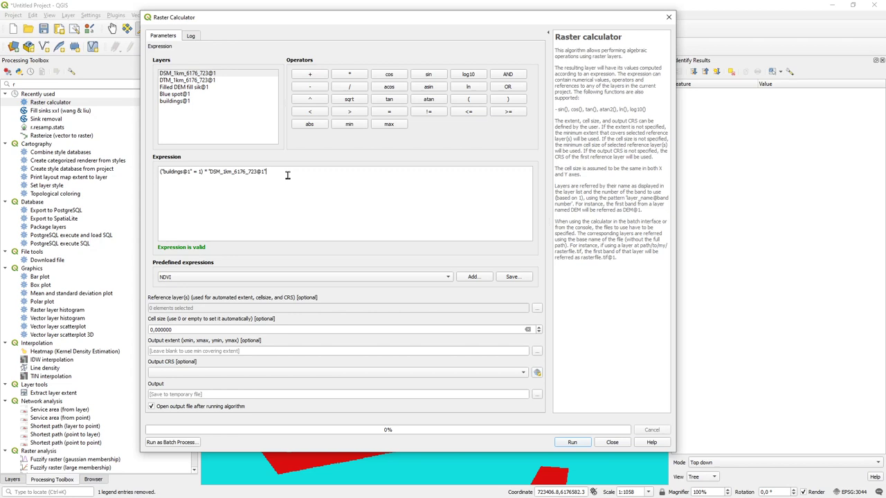
pyautogui.write(' + (')
pyautogui.doubleClick(182, 103)
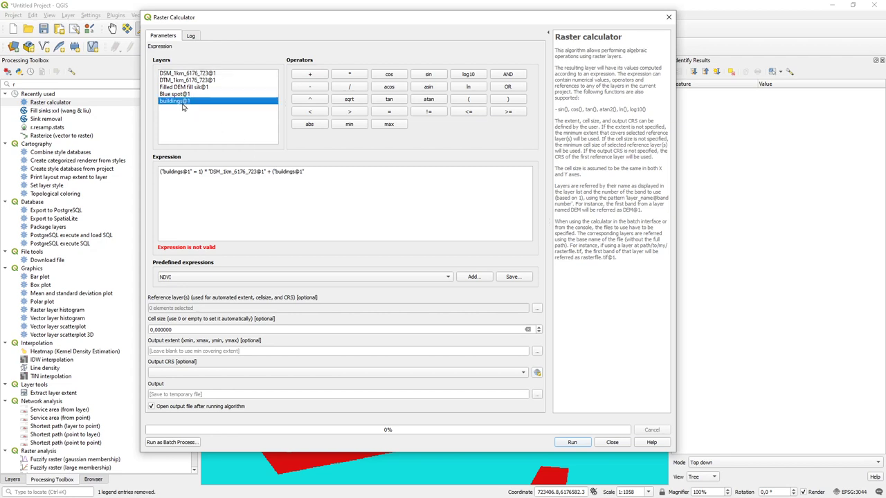
pyautogui.click(341, 171)
pyautogui.write('= 0')
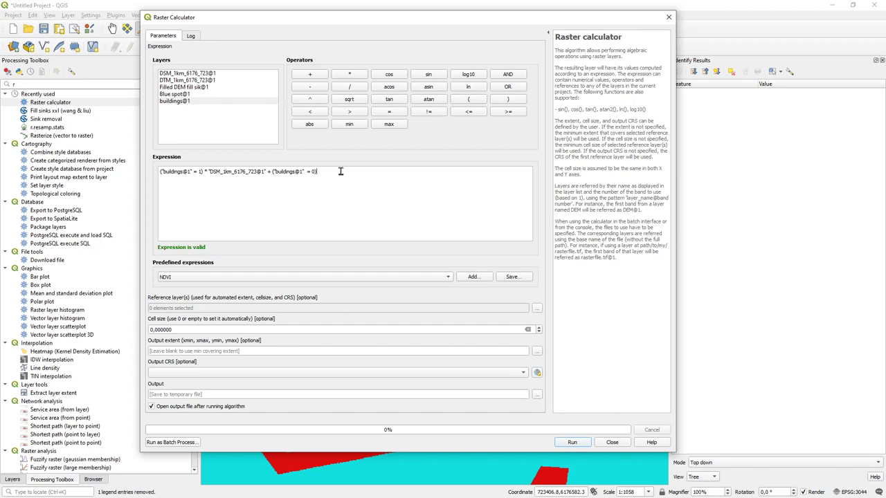
pyautogui.write('*')
pyautogui.doubleClick(199, 81)
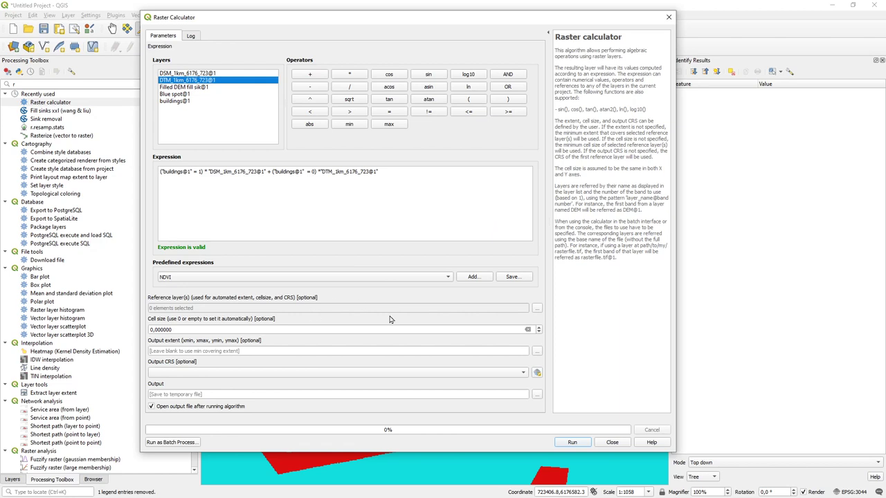
# Run the calculation with DSM_1km_6176_723 as the reference layer
pyautogui.click(537, 308)
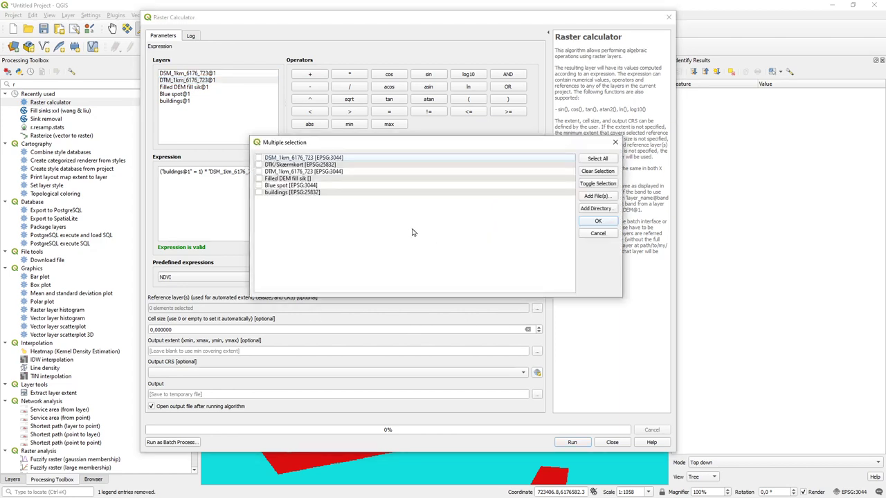
pyautogui.click(259, 158)
pyautogui.click(597, 222)
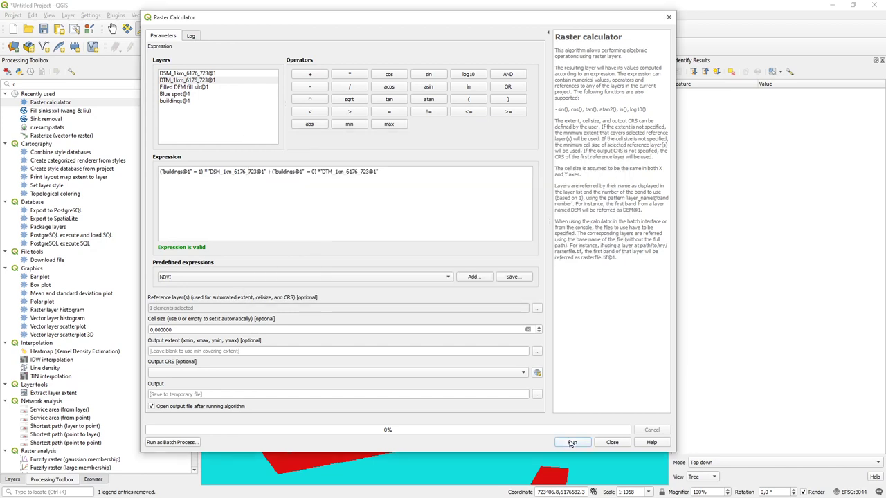
pyautogui.click(571, 443)
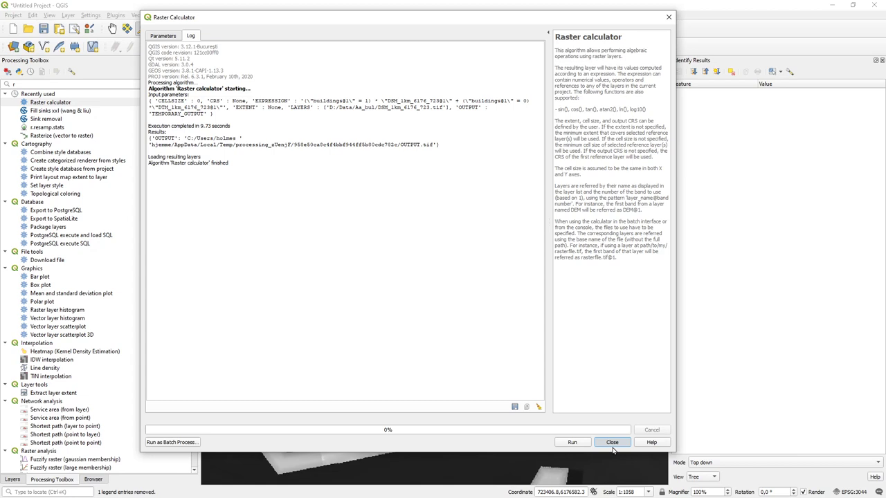
# Close the Raster Calculator and rename the Output layer to 'Urban surface'
pyautogui.click(612, 443)
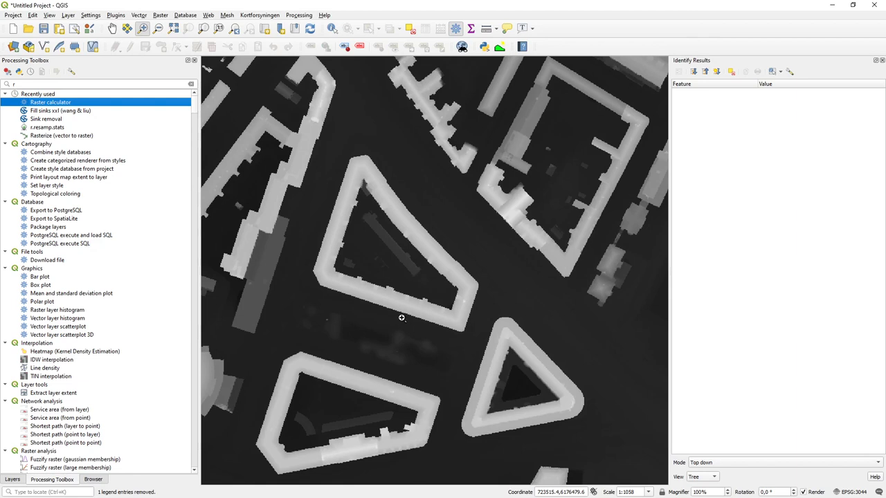
pyautogui.click(14, 480)
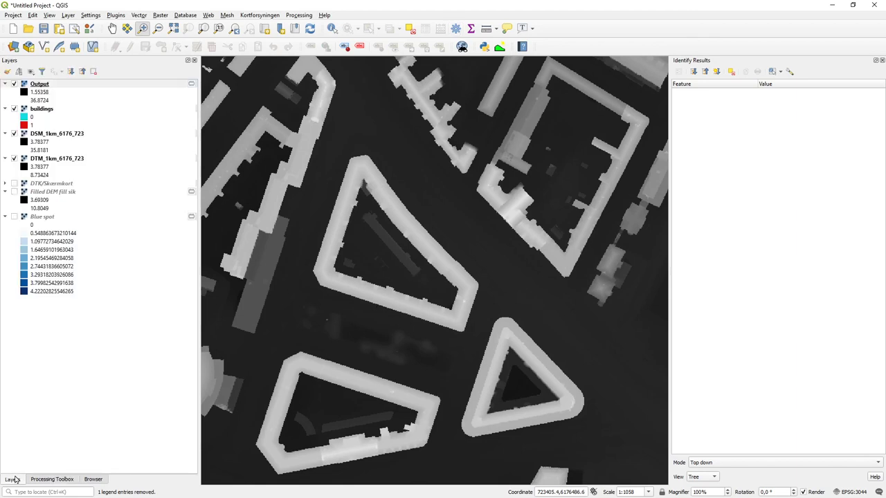
pyautogui.click(43, 84)
pyautogui.rightClick(49, 89)
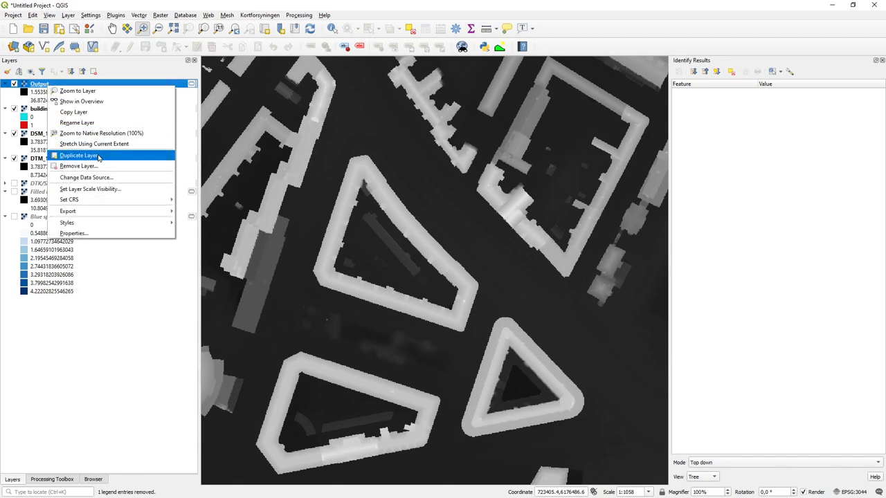
pyautogui.click(92, 123)
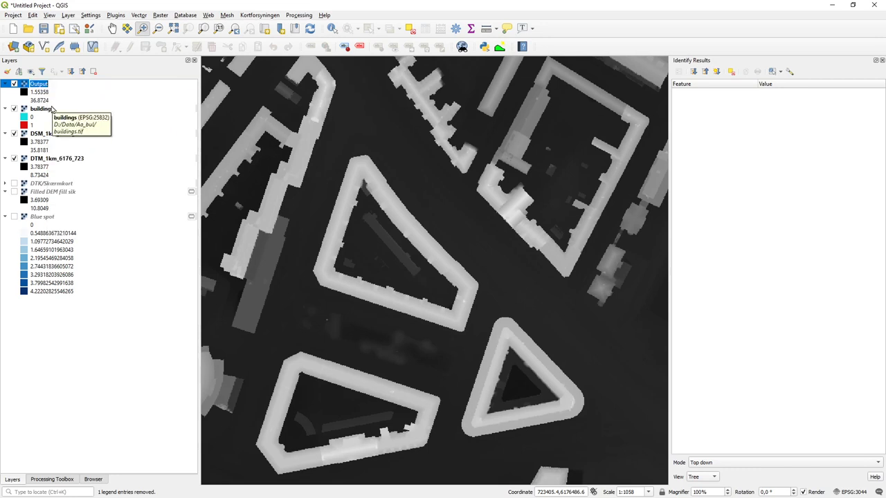
pyautogui.write('Urban surfice')
pyautogui.click(131, 110)
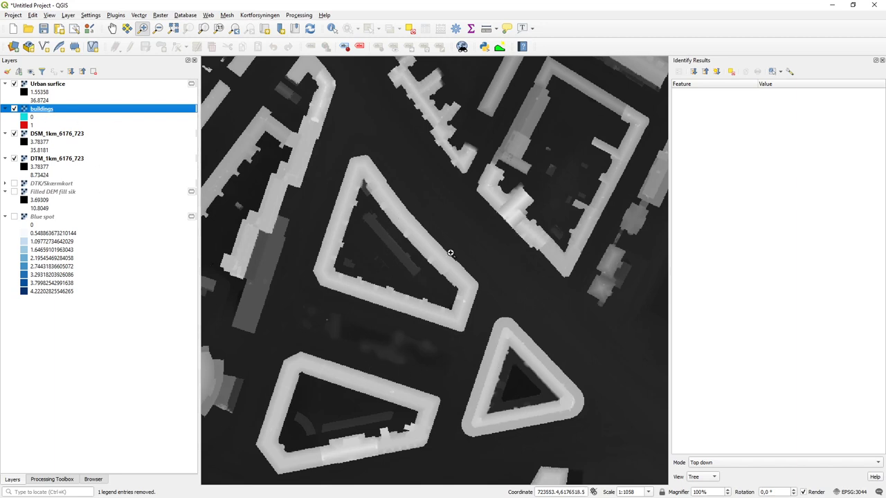
pyautogui.scroll(-2, 447, 298)
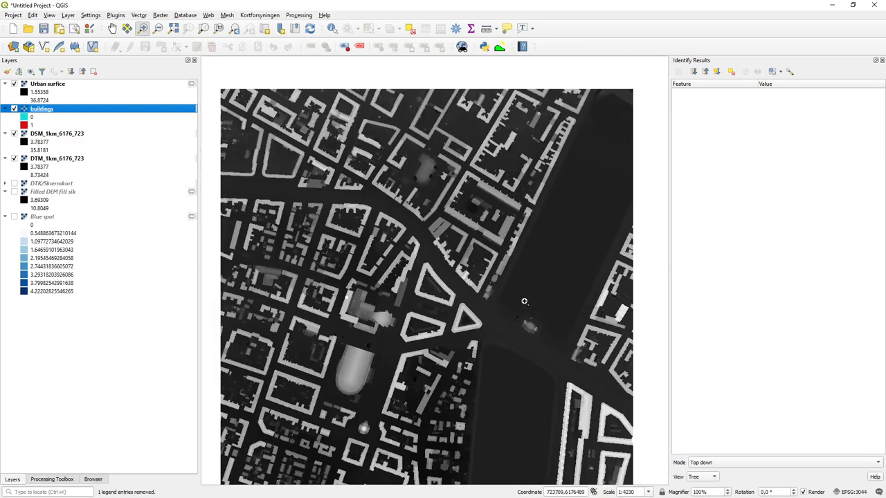
pyautogui.scroll(3, 521, 356)
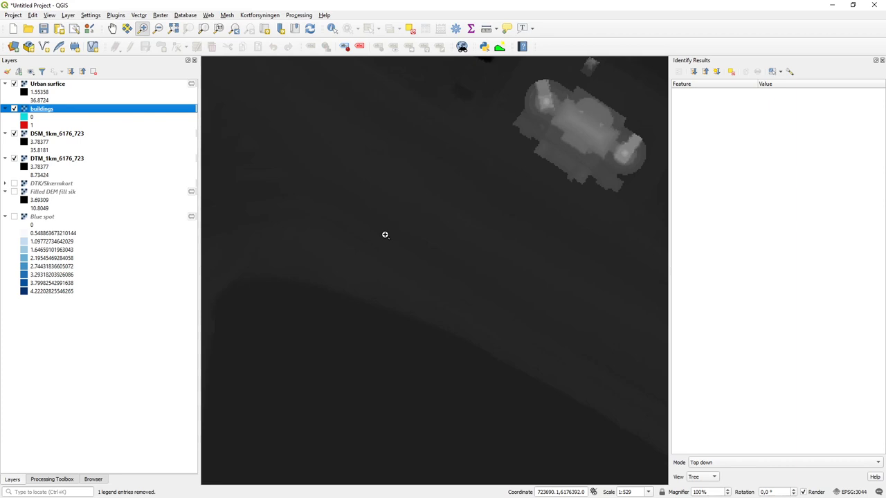
pyautogui.scroll(-1, 385, 235)
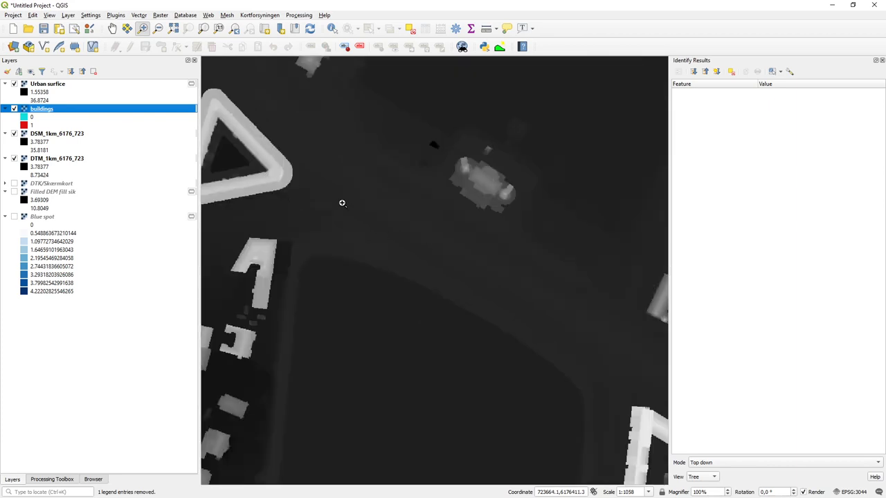